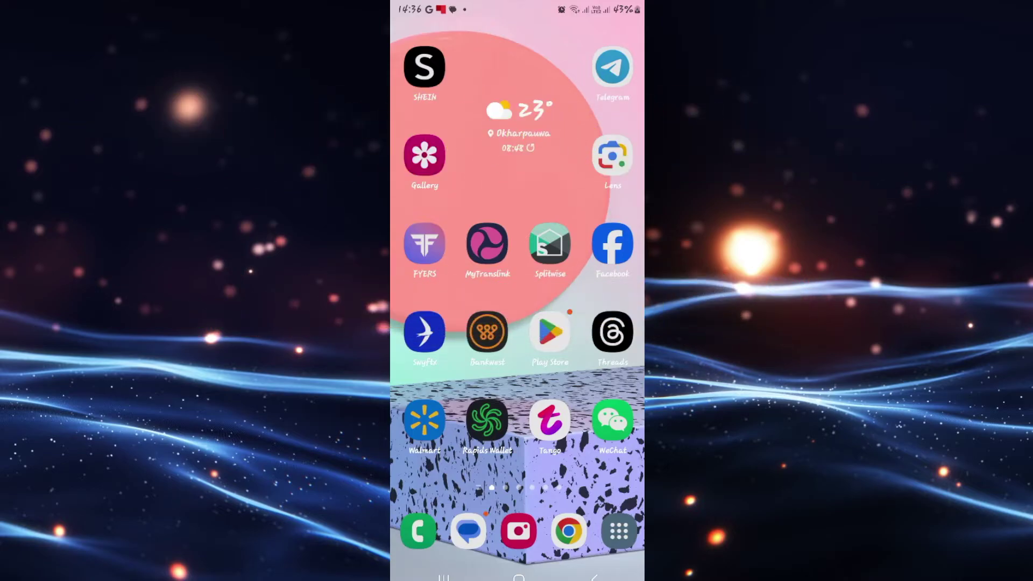
Open Riot Mobile's Play Store listing from the 'riot games' search, then reach Settings from the home screen.
{"action": "left_click", "coordinate": [547, 344]}
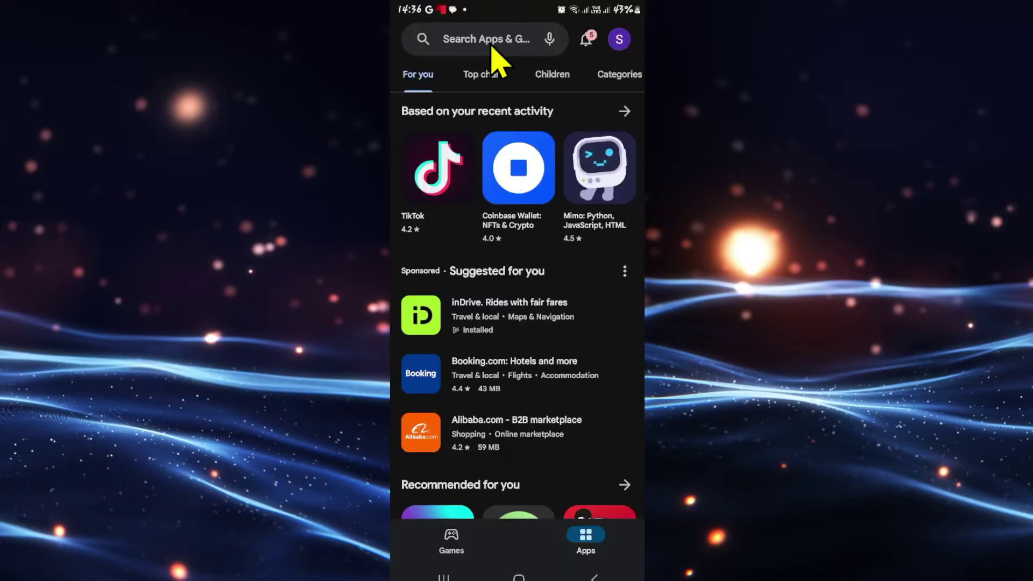
{"action": "left_click", "coordinate": [464, 44]}
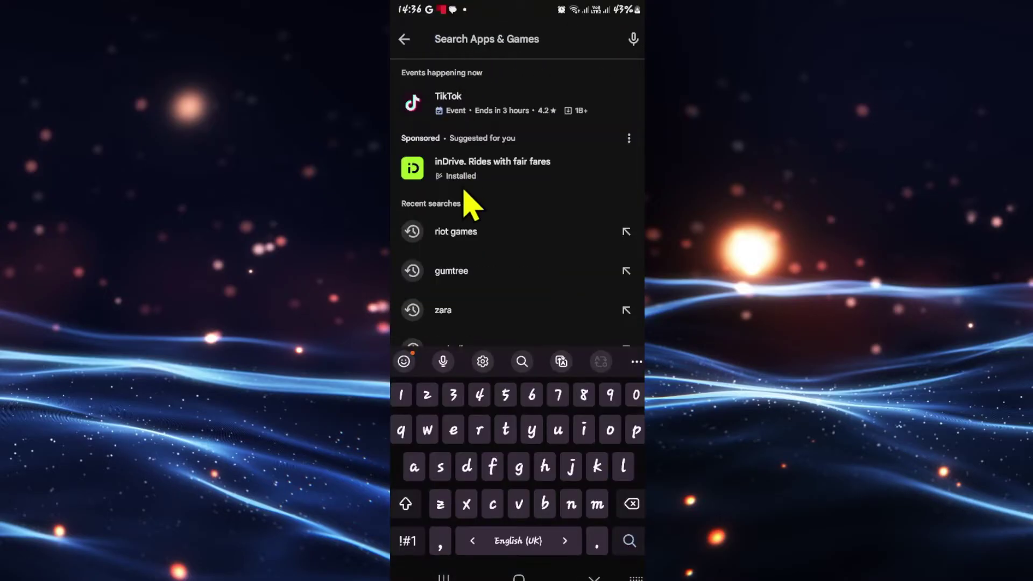
{"action": "left_click", "coordinate": [466, 242]}
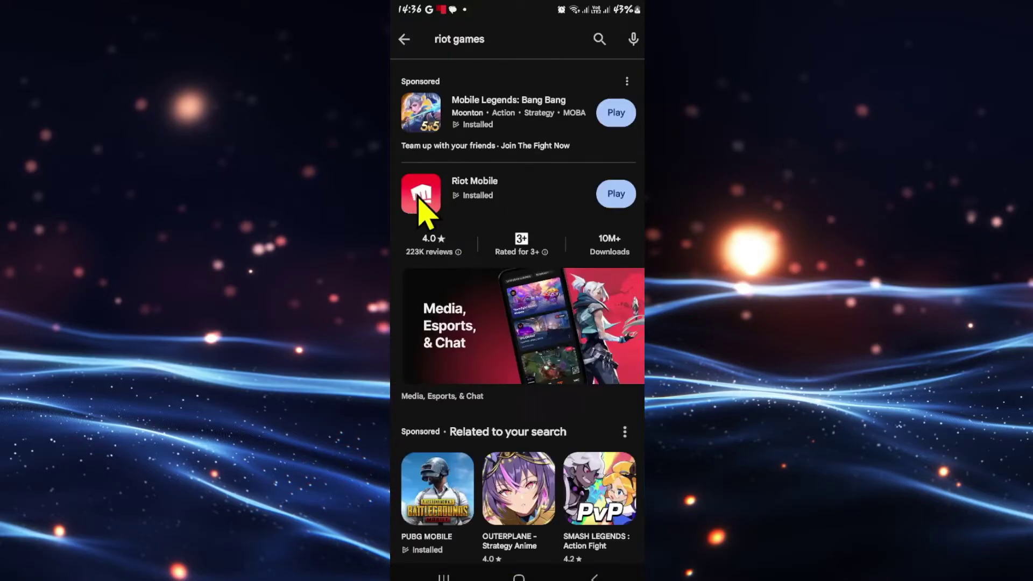
{"action": "left_click", "coordinate": [420, 193]}
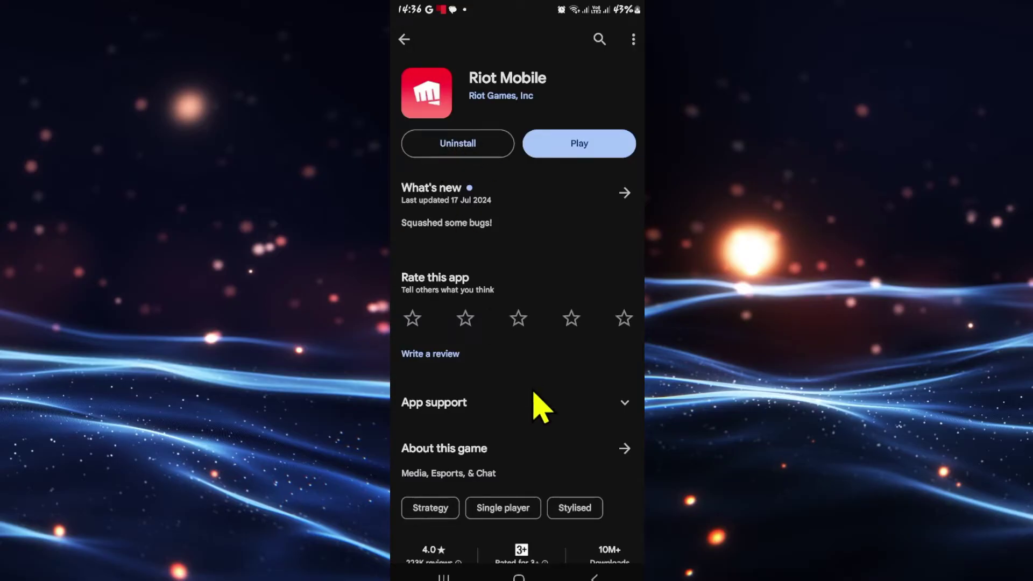
{"action": "left_click", "coordinate": [519, 578]}
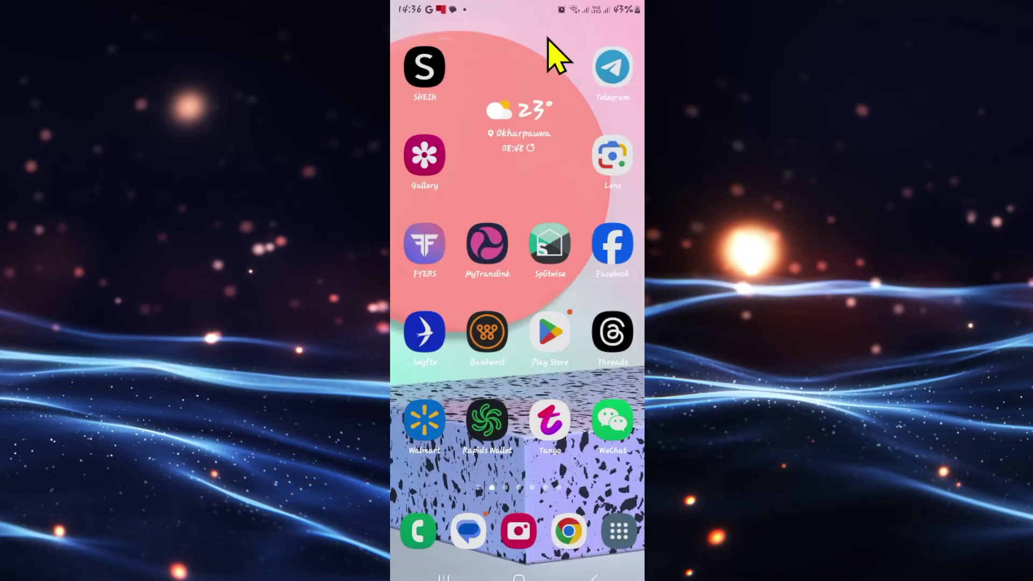
{"action": "left_click_drag", "start_coordinate": [579, 10], "coordinate": [602, 338]}
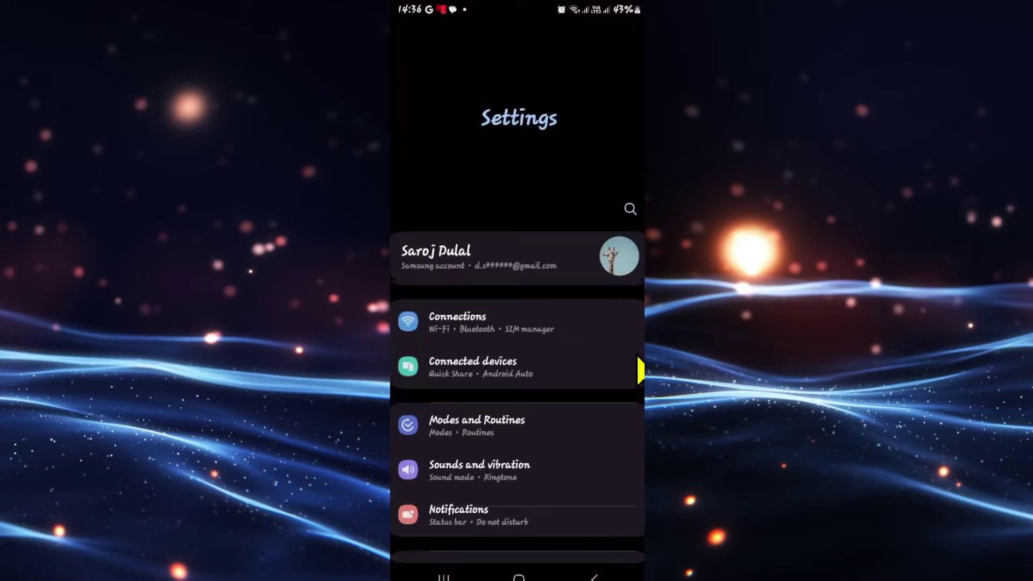
{"action": "scroll", "coordinate": [542, 316], "scroll_direction": "down", "scroll_amount": 5}
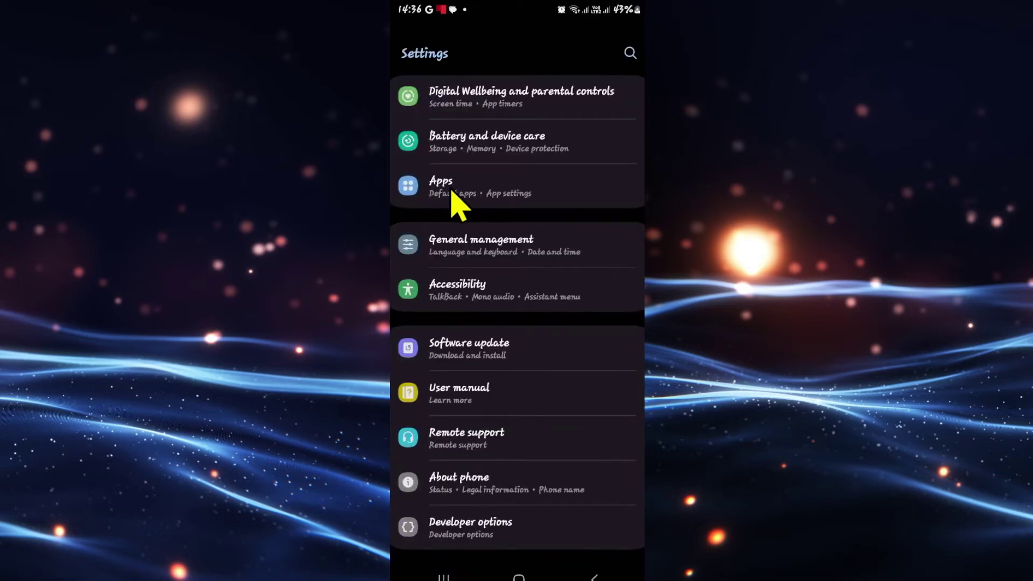
Search the installed apps for 'riot' and open Riot Mobile's App info page.
{"action": "left_click", "coordinate": [452, 202]}
{"action": "left_click", "coordinate": [601, 52]}
{"action": "type", "text": "r"}
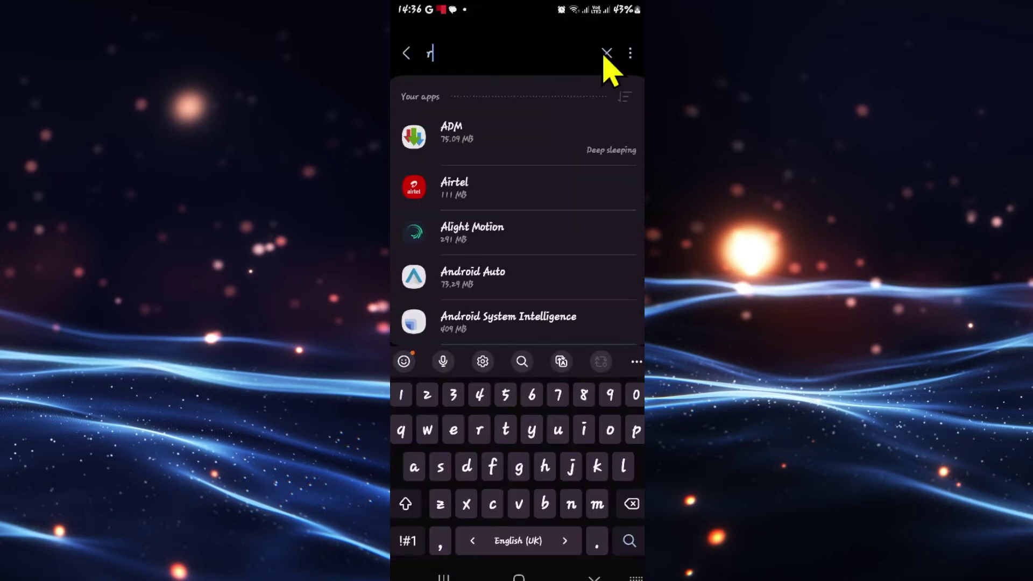
{"action": "type", "text": "iot"}
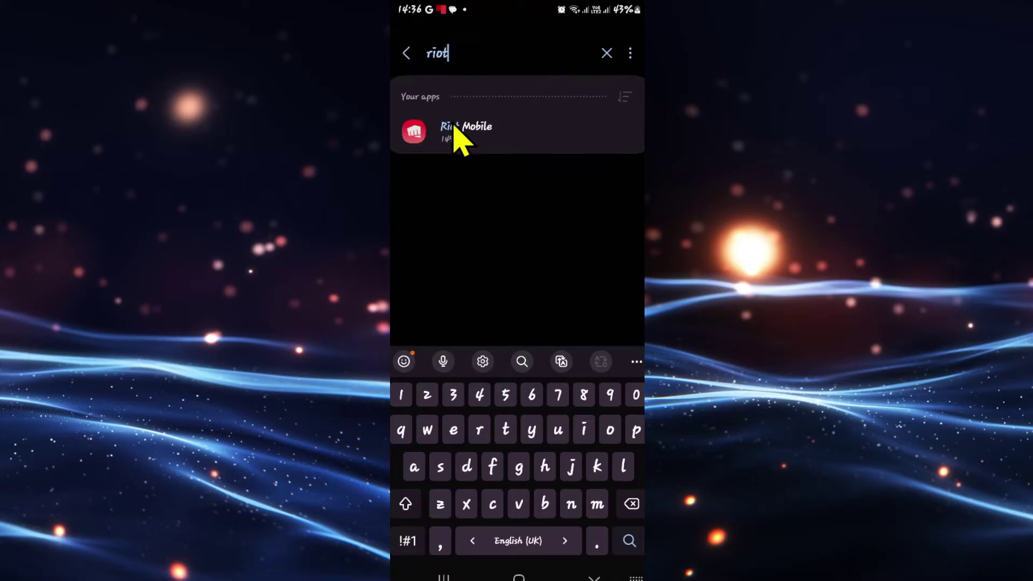
{"action": "left_click", "coordinate": [455, 126]}
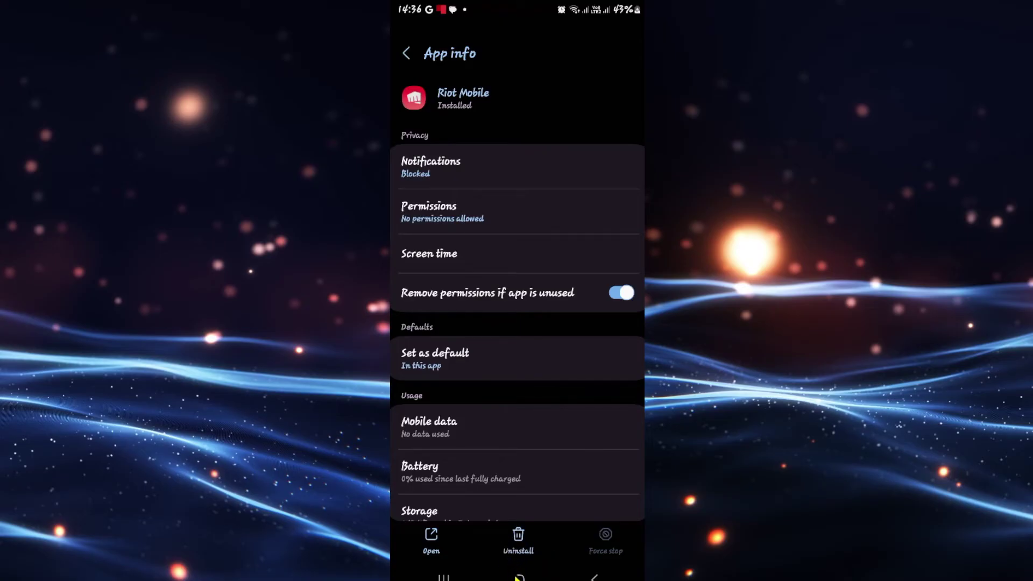
Leave Riot Mobile's App info page for the home screen.
{"action": "left_click", "coordinate": [519, 577]}
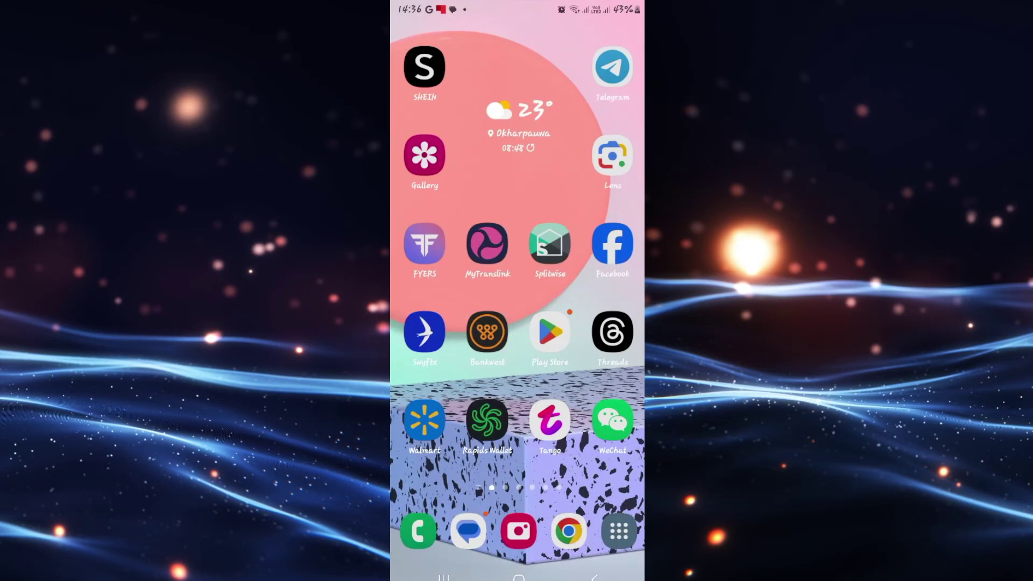